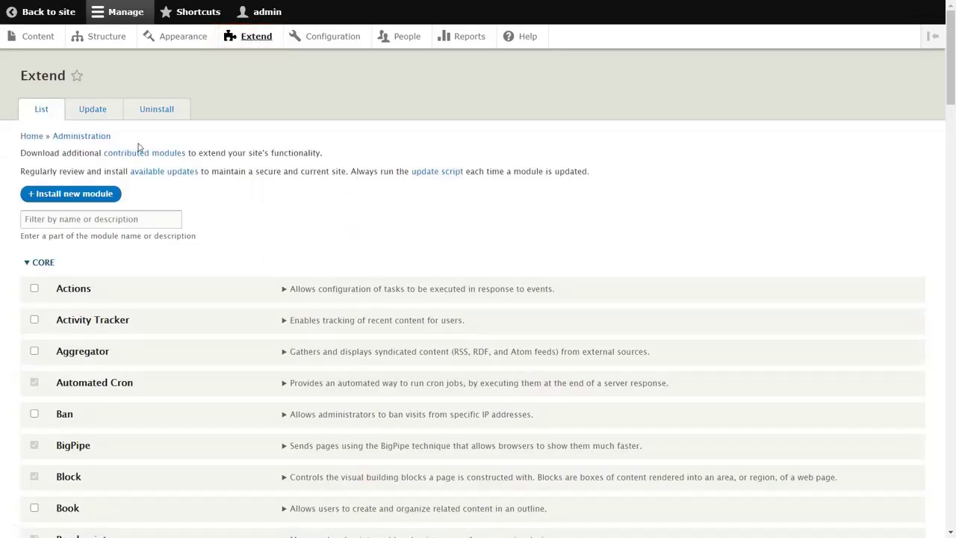
Download the miniOrange OAuth client 8.x zip and attach it on the Install new module page
click(87, 196)
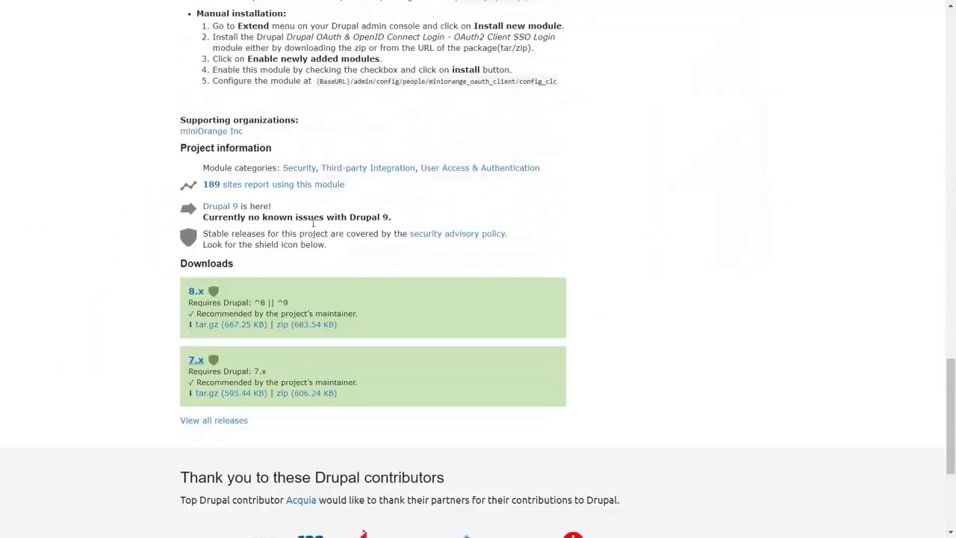
click(298, 325)
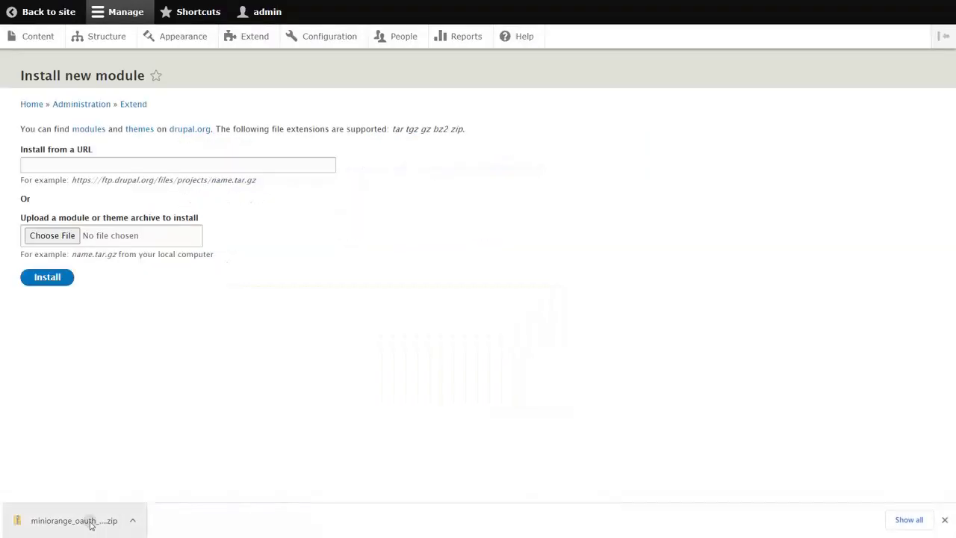
drag(85, 521, 128, 238)
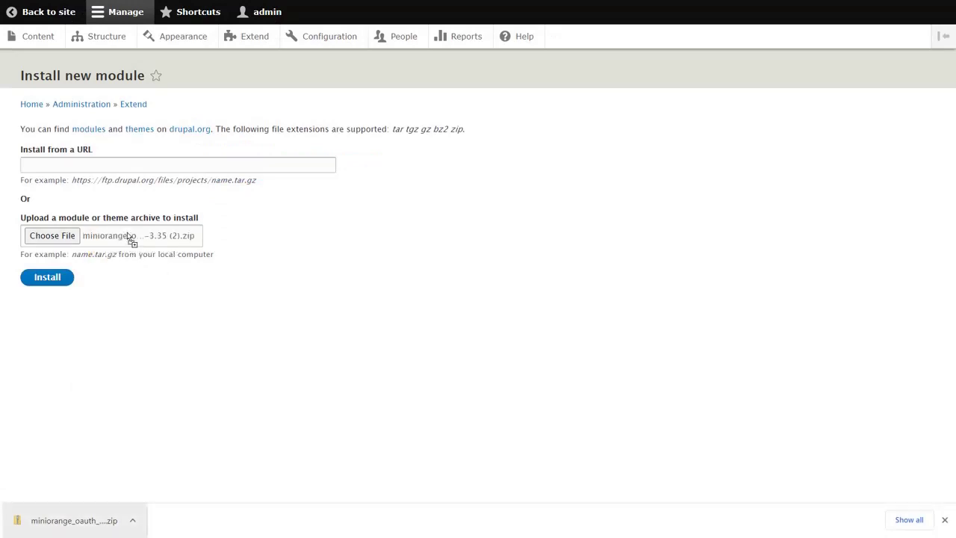
Install the uploaded archive and enable the miniOrange OAuth Client module found by filtering 'miniOrange OAuth Client'
click(61, 278)
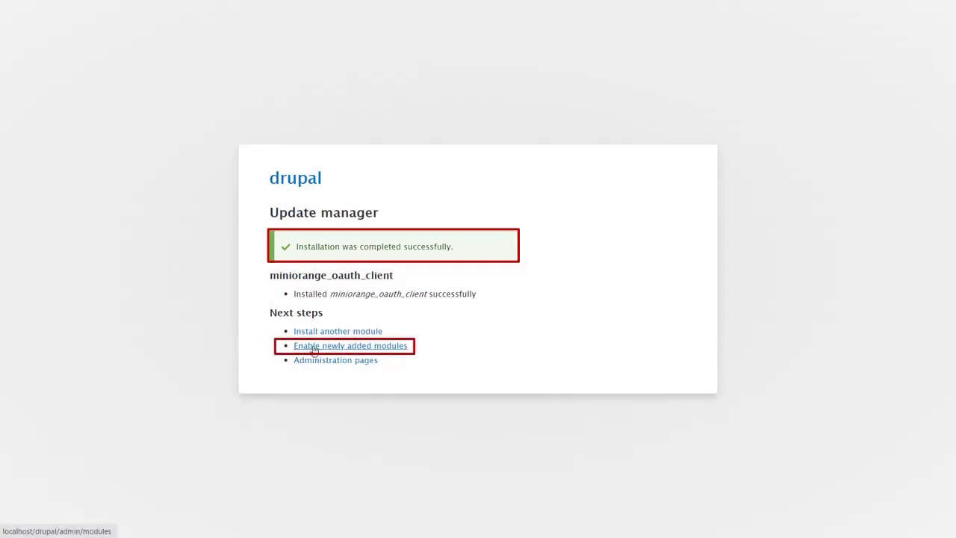
click(314, 351)
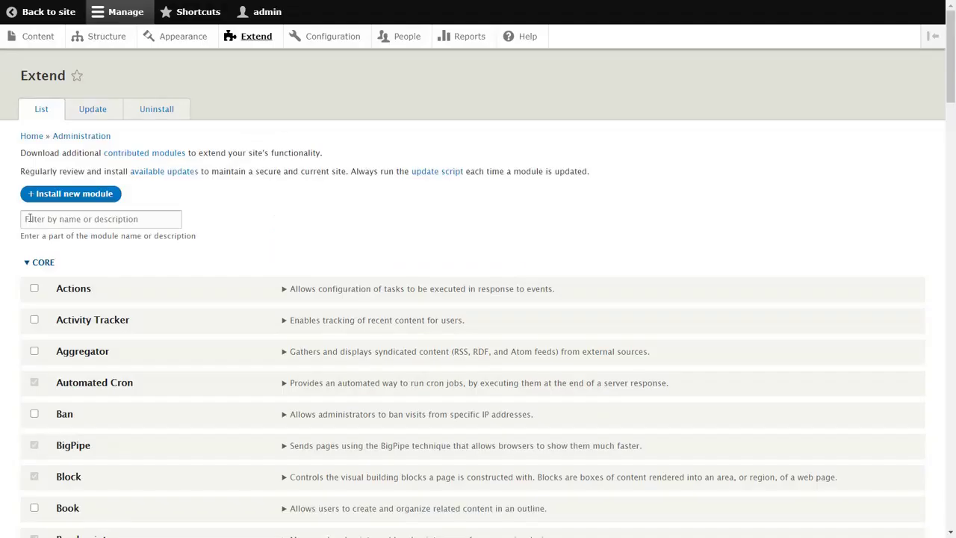
click(27, 219)
text(miniOrange OAuth Client)
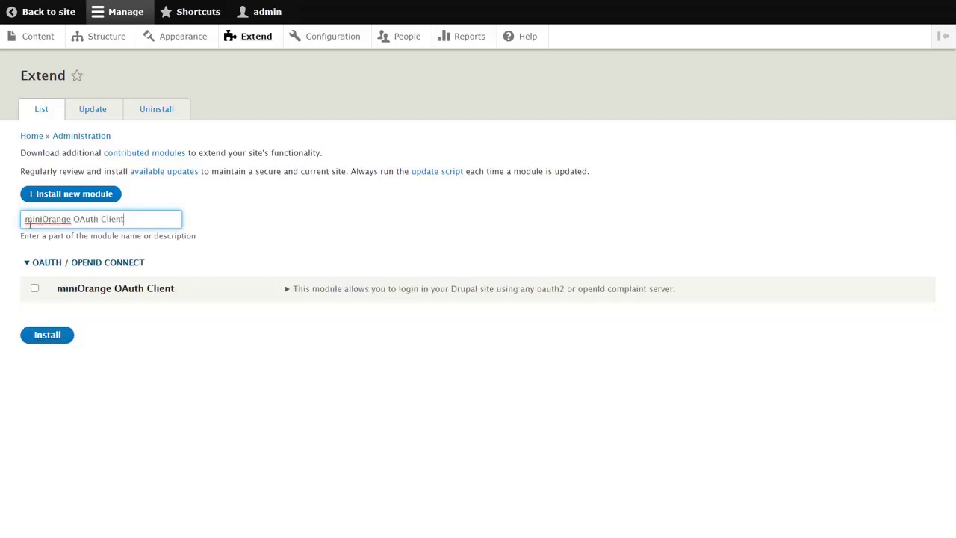
click(34, 289)
click(45, 337)
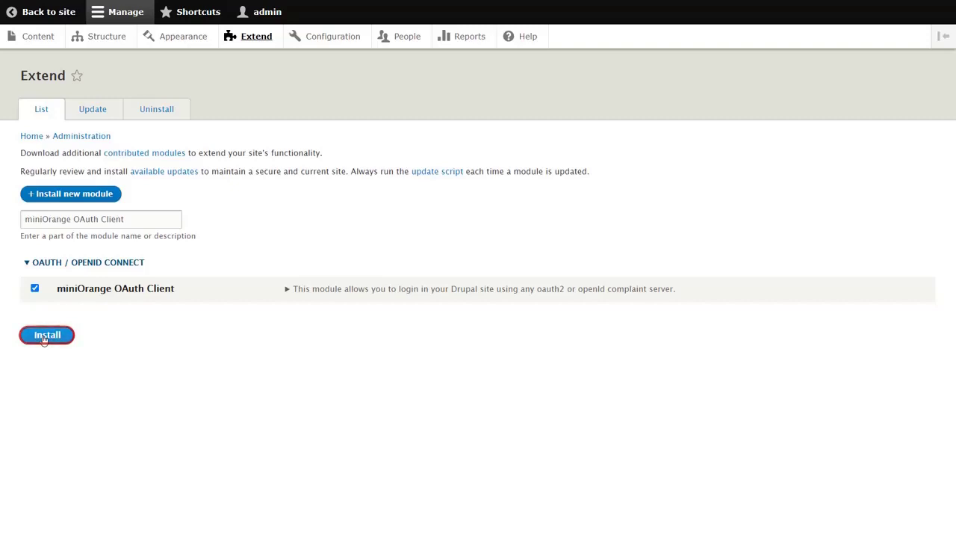
click(339, 42)
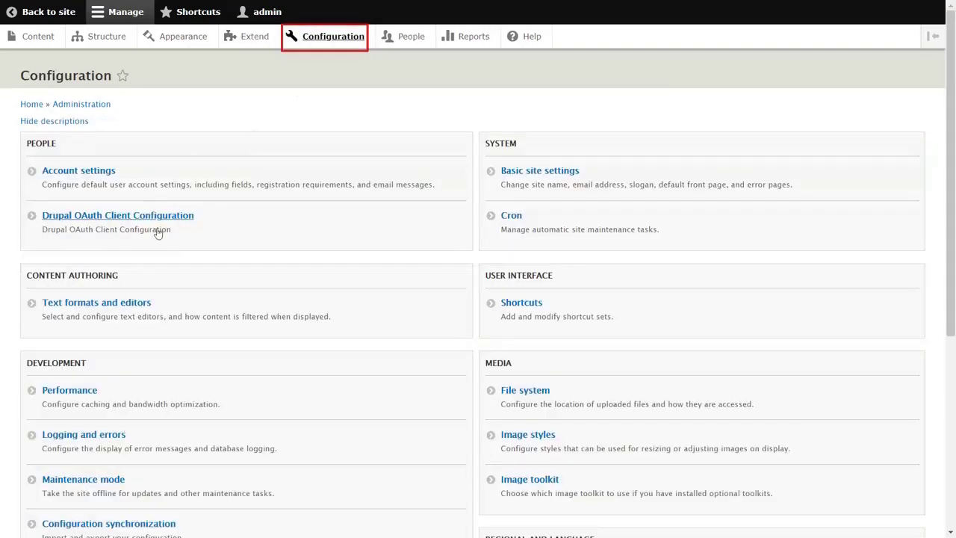
Select Okta (OAuth) as the application and enter the display name Okta (OAuth)
click(153, 216)
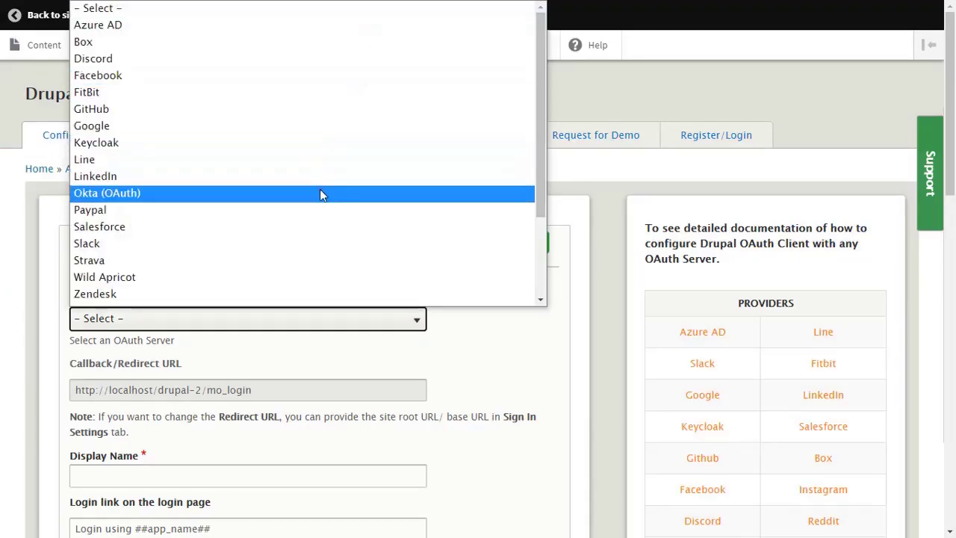
click(320, 191)
click(124, 471)
text(Okta ()
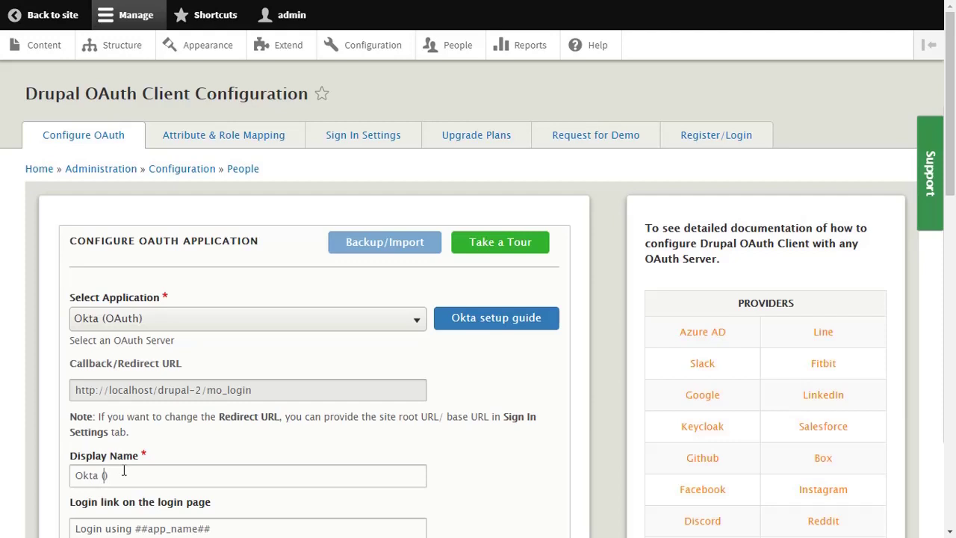
text(OAuth)
scroll(155, 452, down, 2)
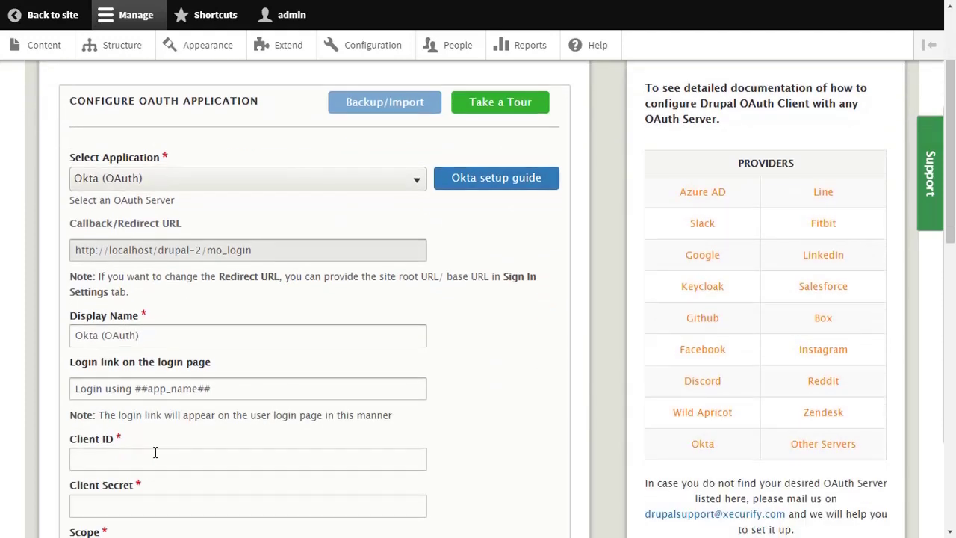
drag(212, 388, 136, 389)
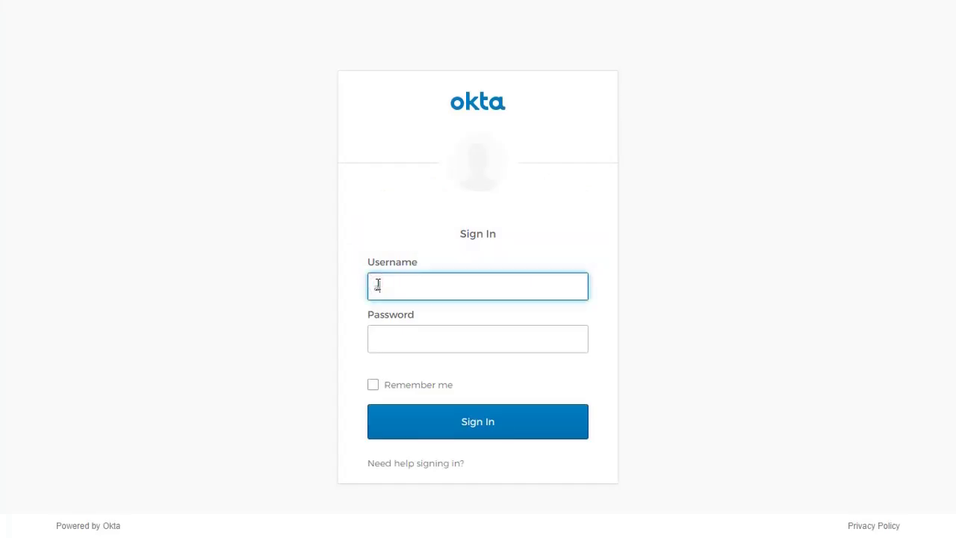
Sign in to the Okta account with its e-mail address and password
text(gmail.com)
click(379, 341)
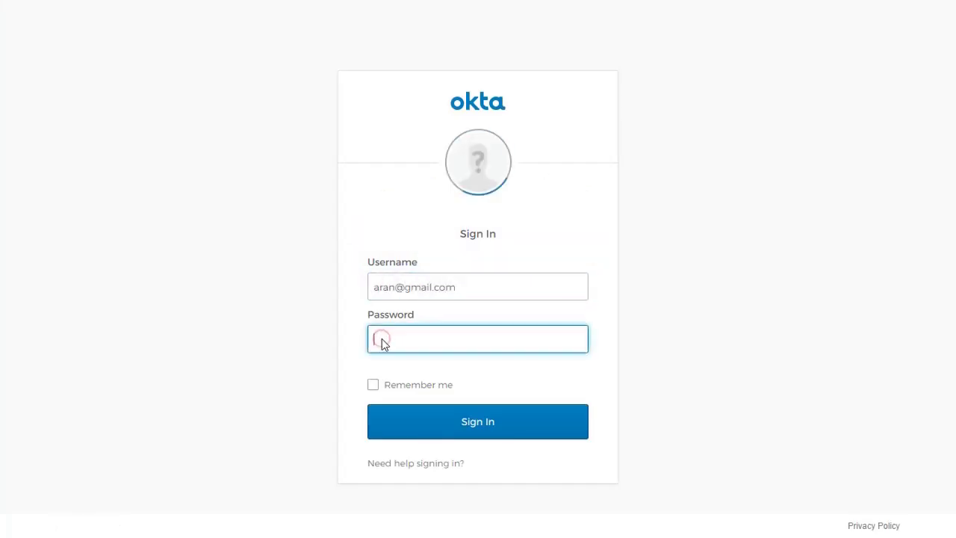
text(p)
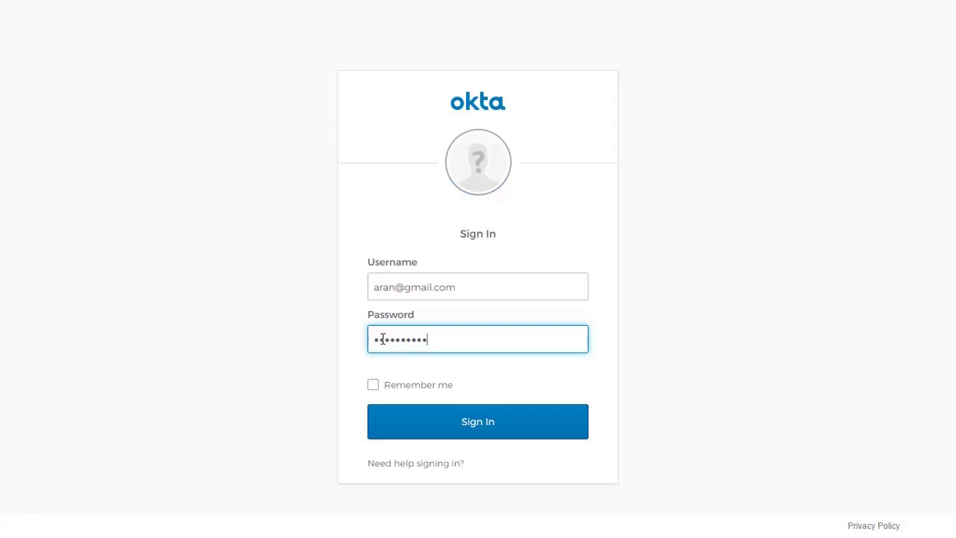
click(475, 424)
click(181, 14)
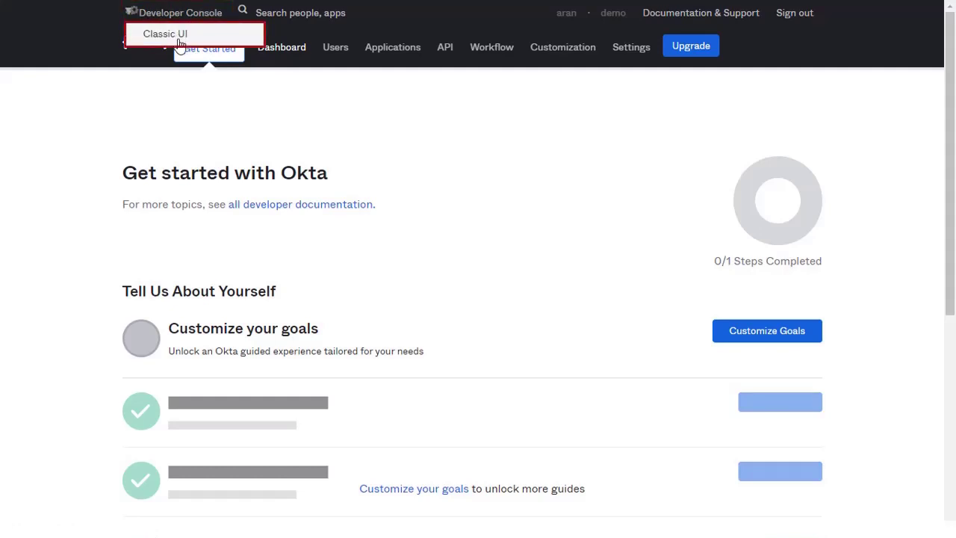
Switch to the Classic UI and start a new OpenID Connect web app integration under Applications
click(180, 37)
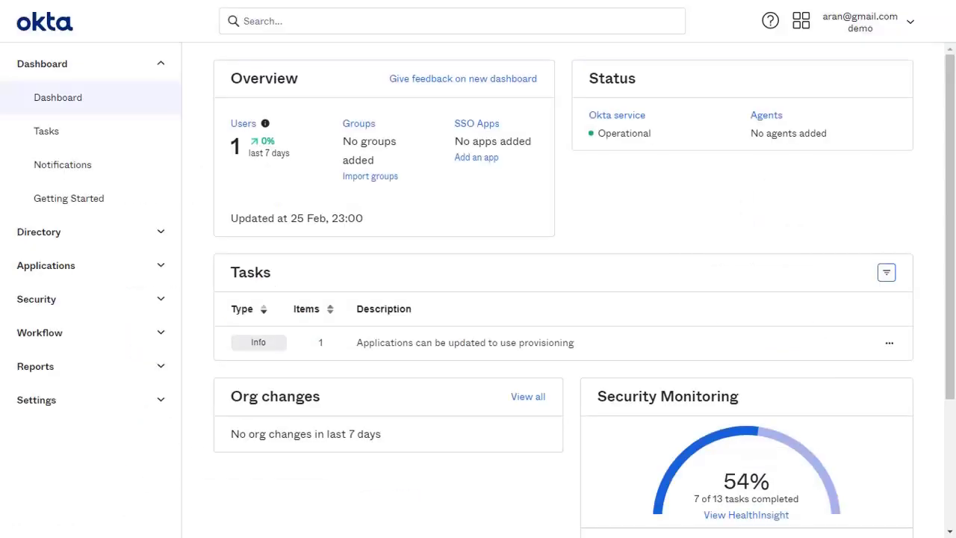
click(65, 271)
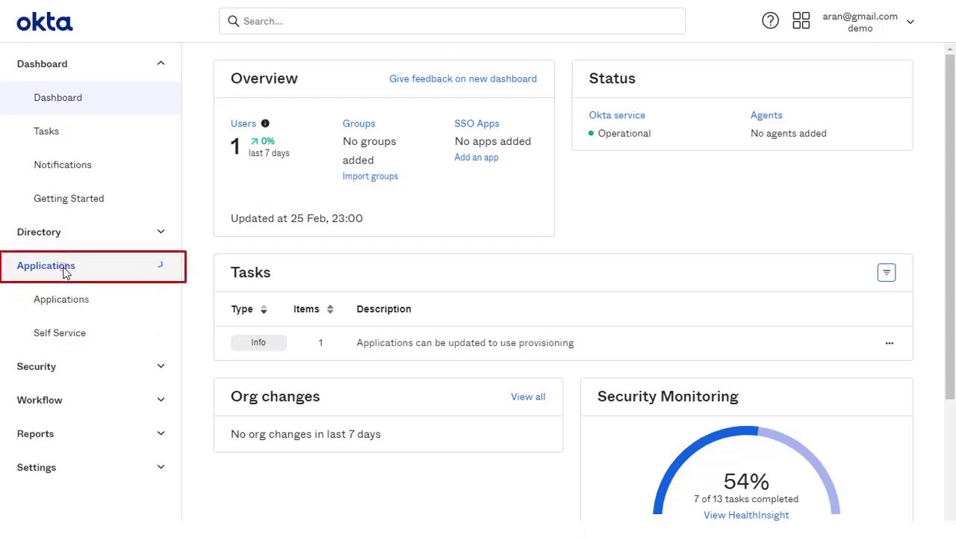
click(63, 316)
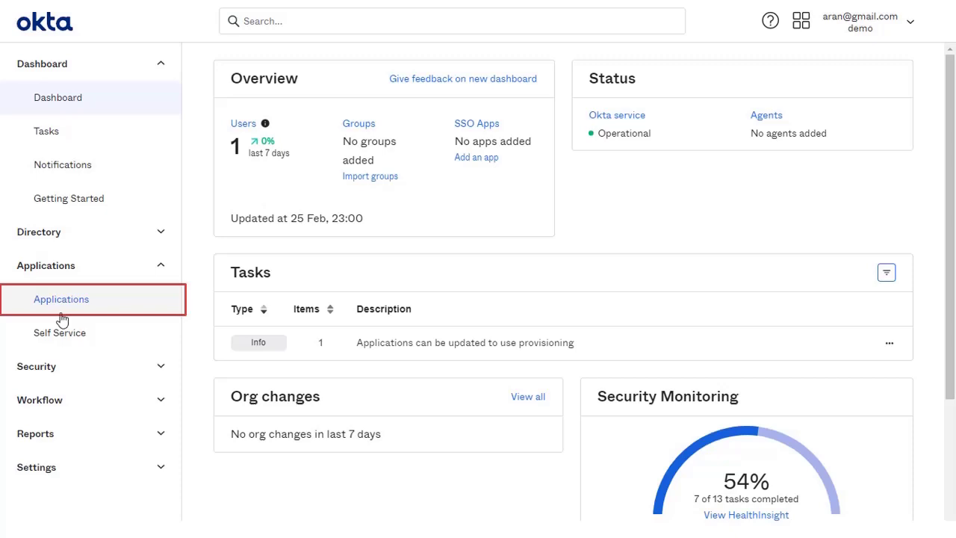
click(256, 233)
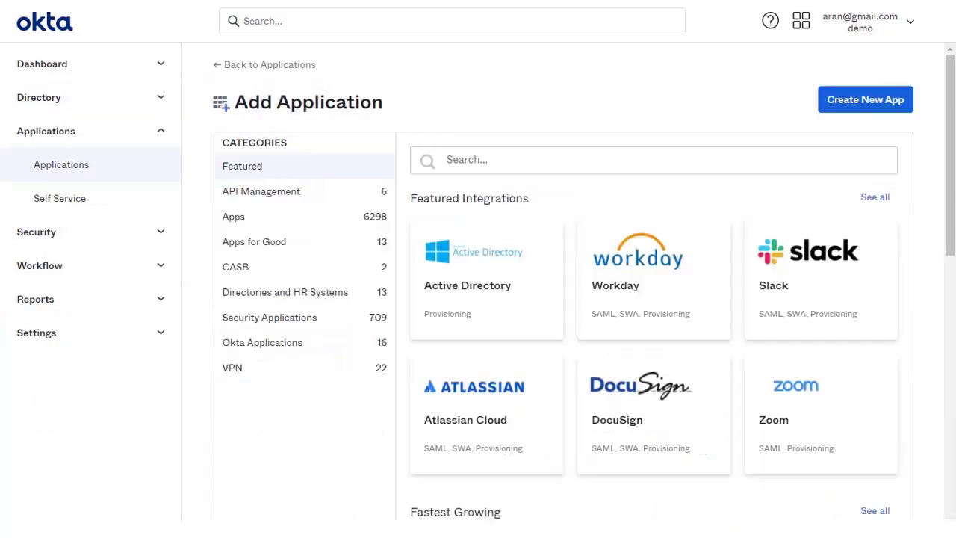
click(869, 98)
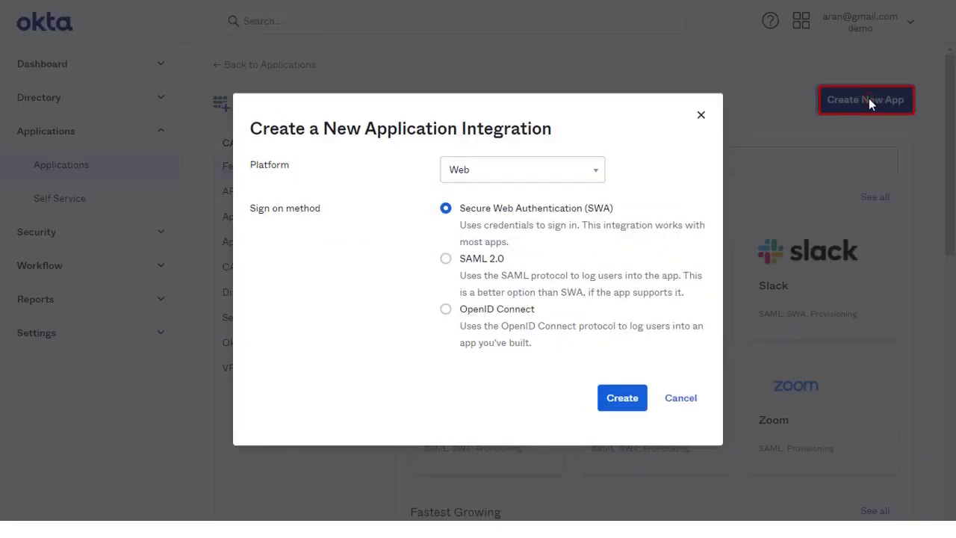
click(447, 309)
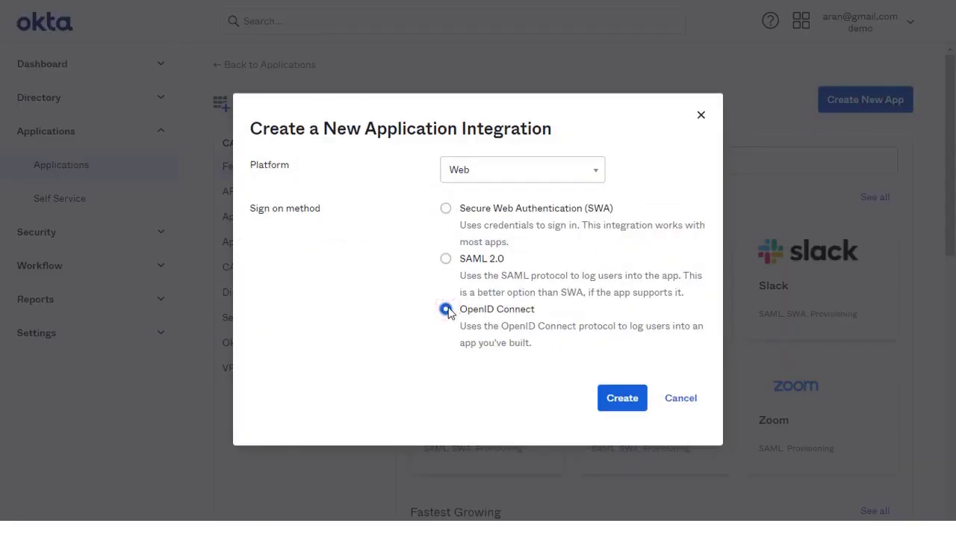
click(622, 398)
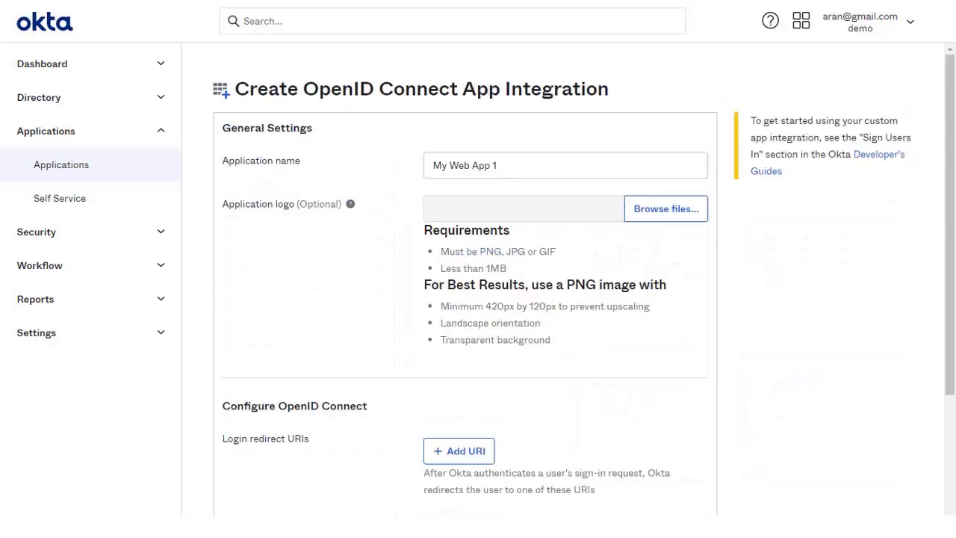
drag(497, 166, 437, 173)
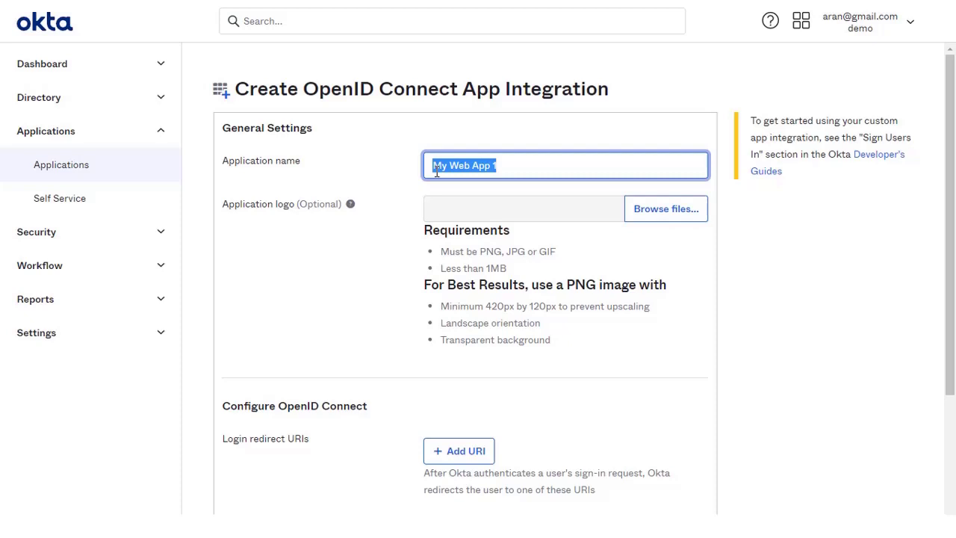
key(BackSpace)
text(test)
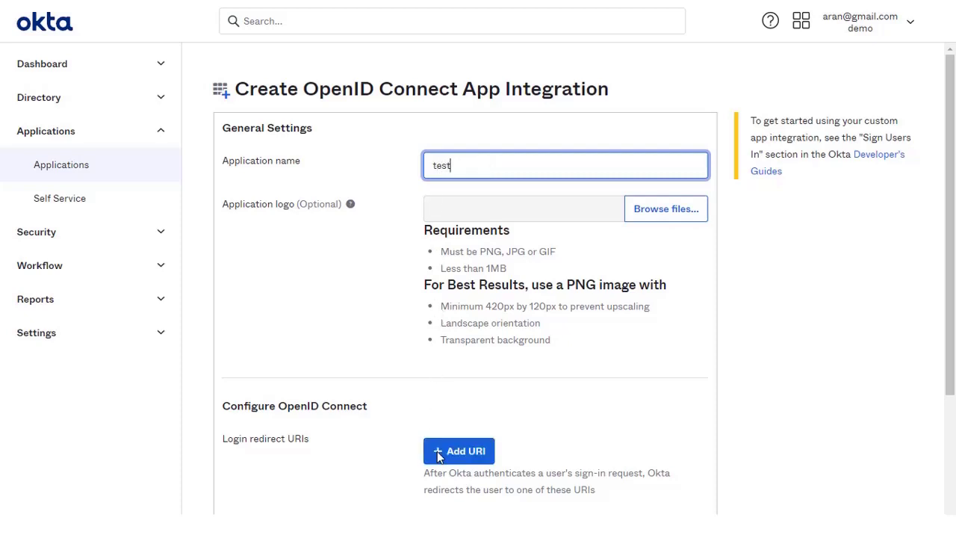
click(437, 451)
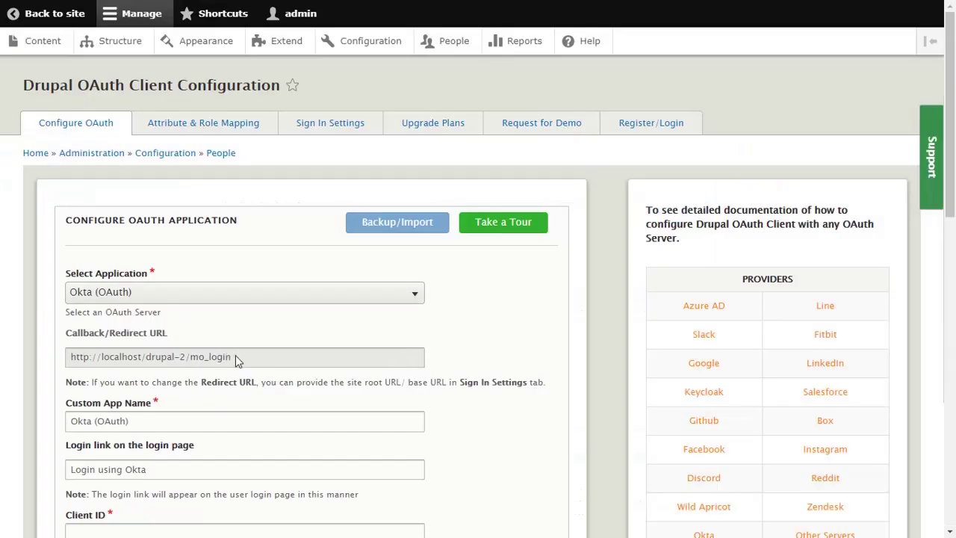
drag(235, 356, 66, 357)
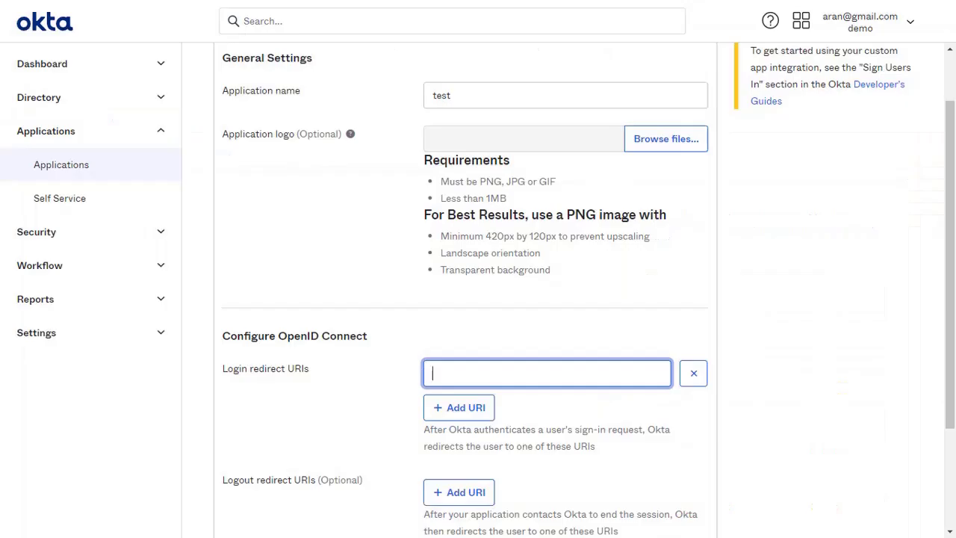
text(http://localhost/drupal-2/mo_login)
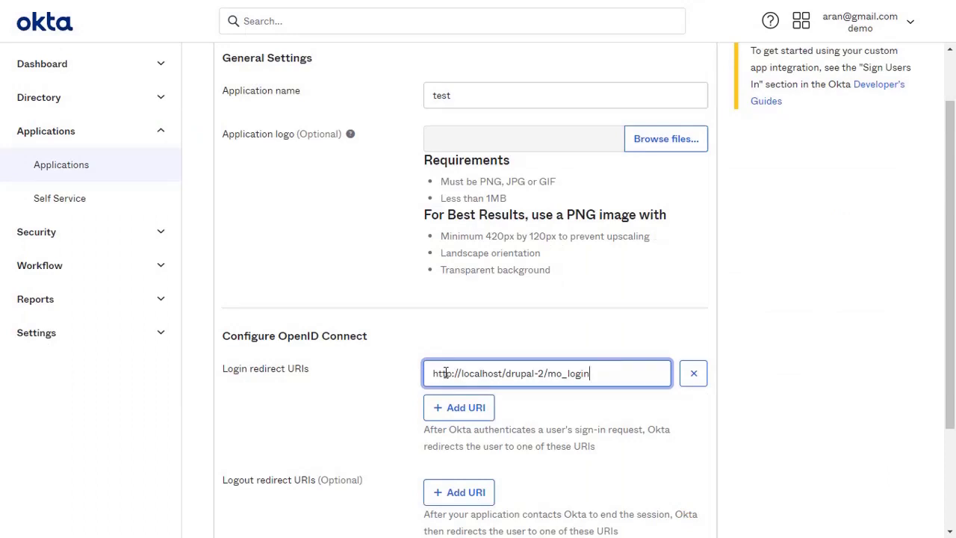
scroll(445, 373, down, 2)
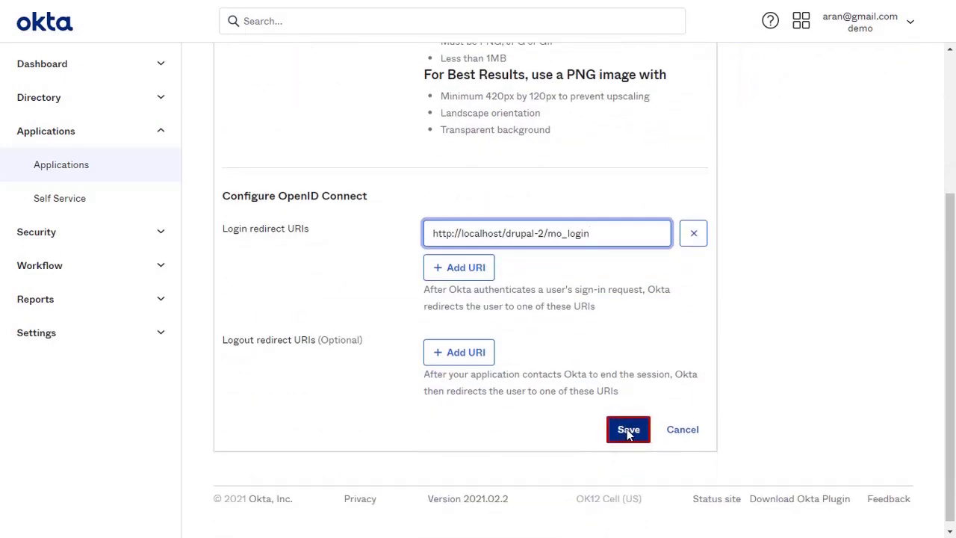
click(628, 431)
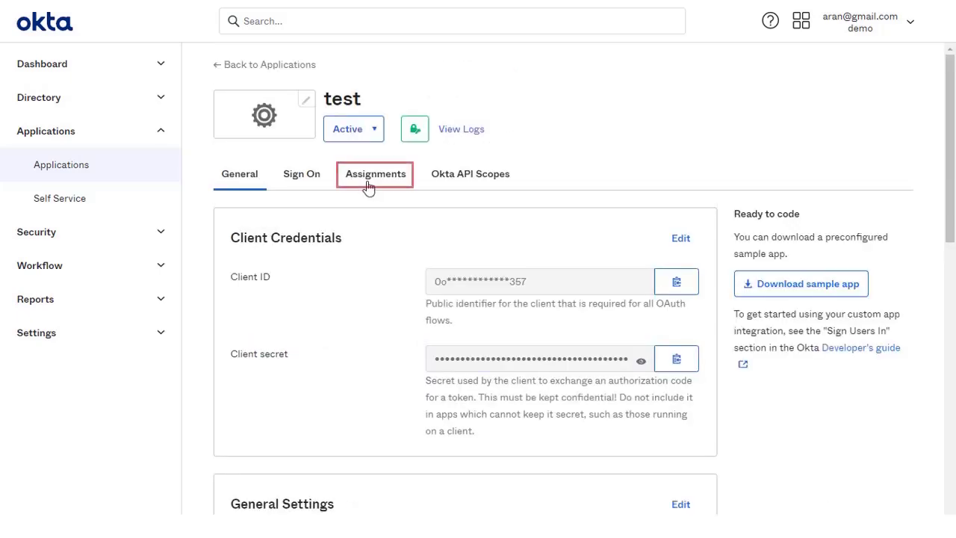
Assign the test app to the listed individual user and confirm the assignment
click(368, 185)
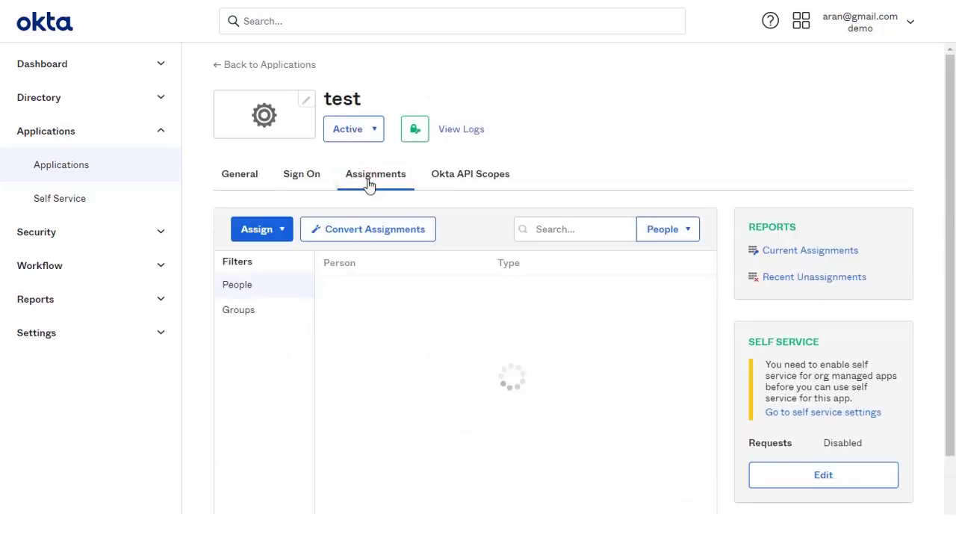
click(263, 232)
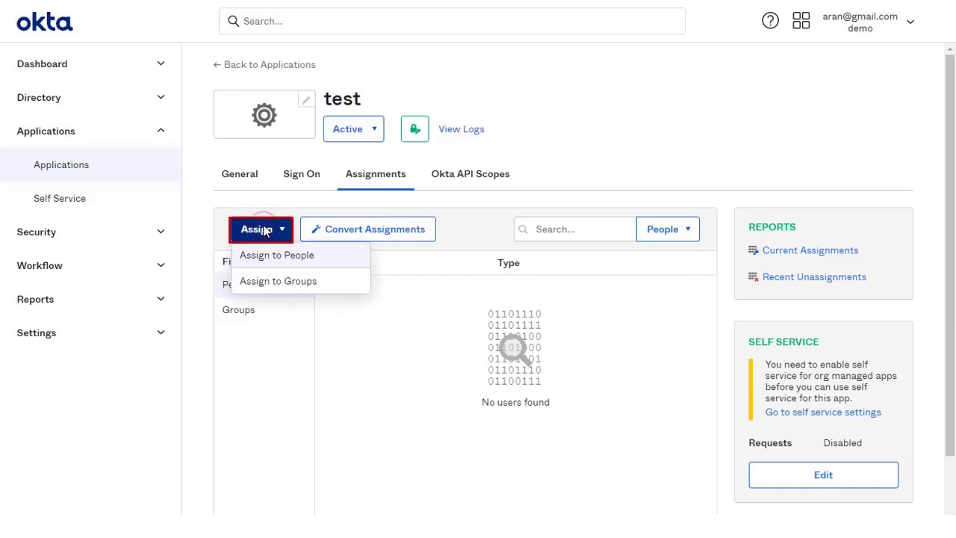
click(267, 258)
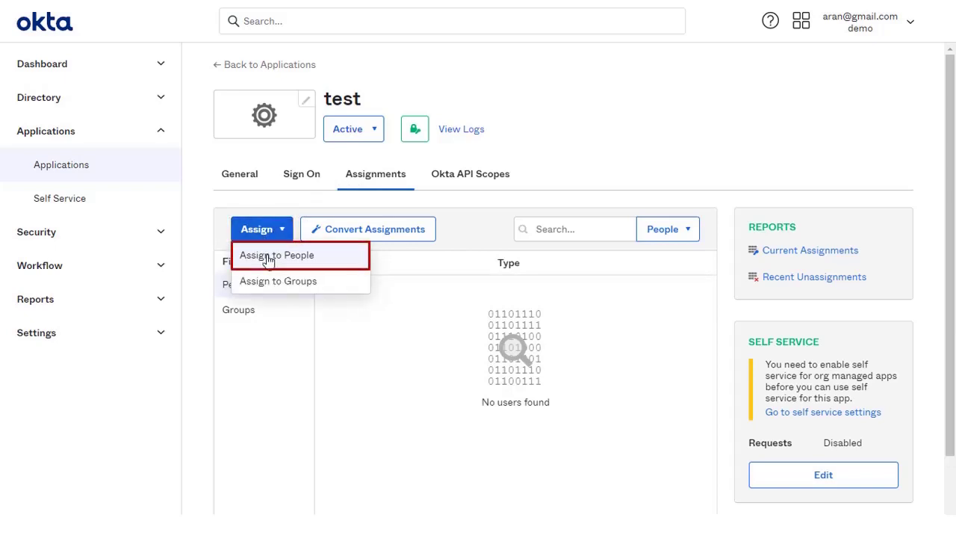
click(267, 258)
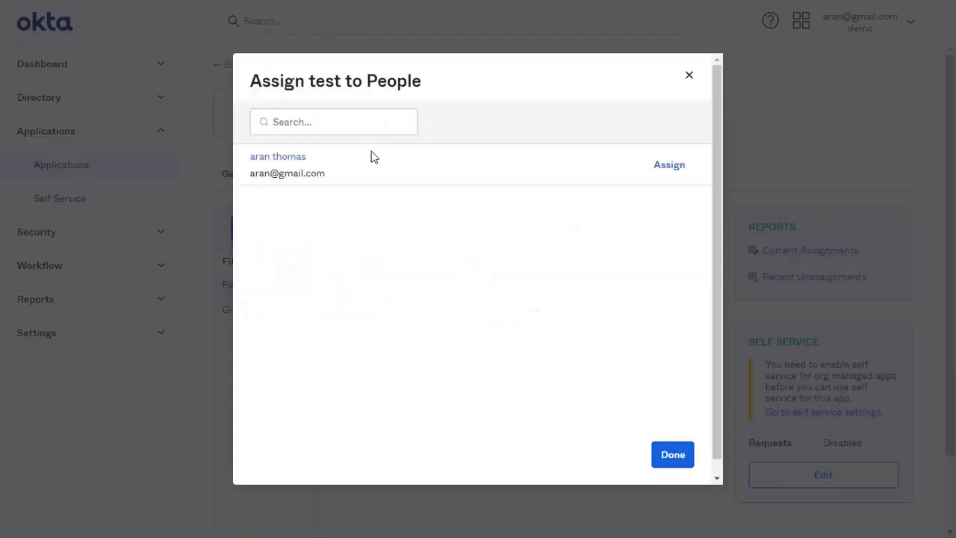
click(661, 169)
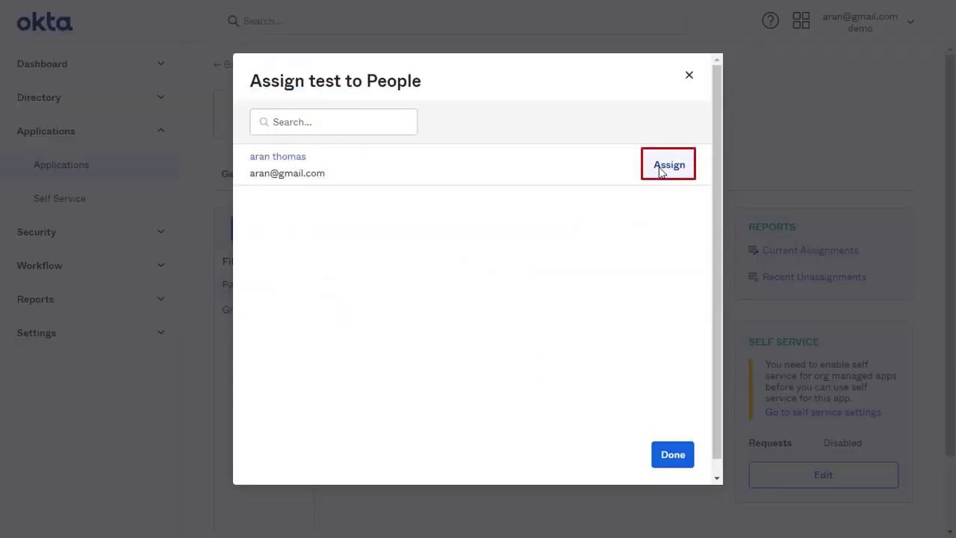
scroll(365, 70, down, 1)
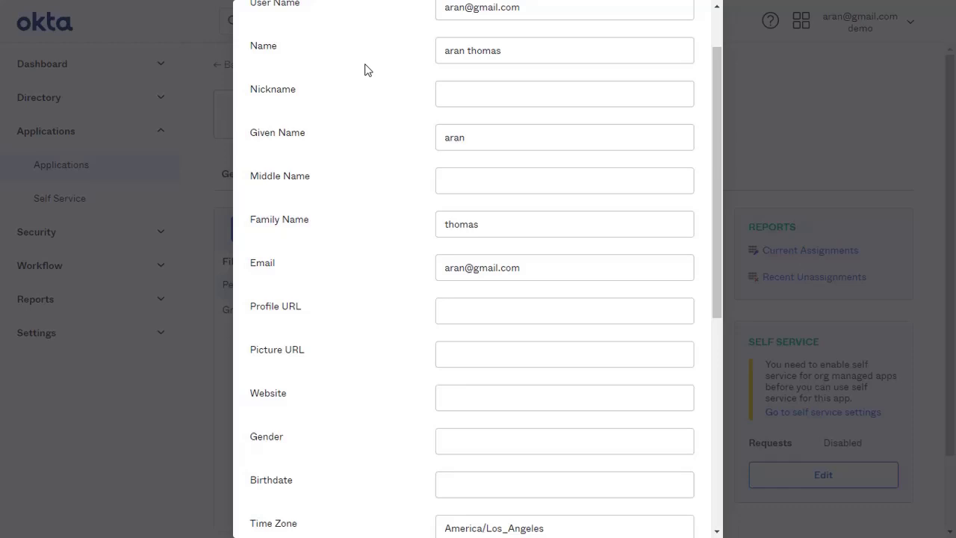
scroll(369, 88, down, 2)
scroll(367, 109, down, 3)
scroll(367, 109, down, 1)
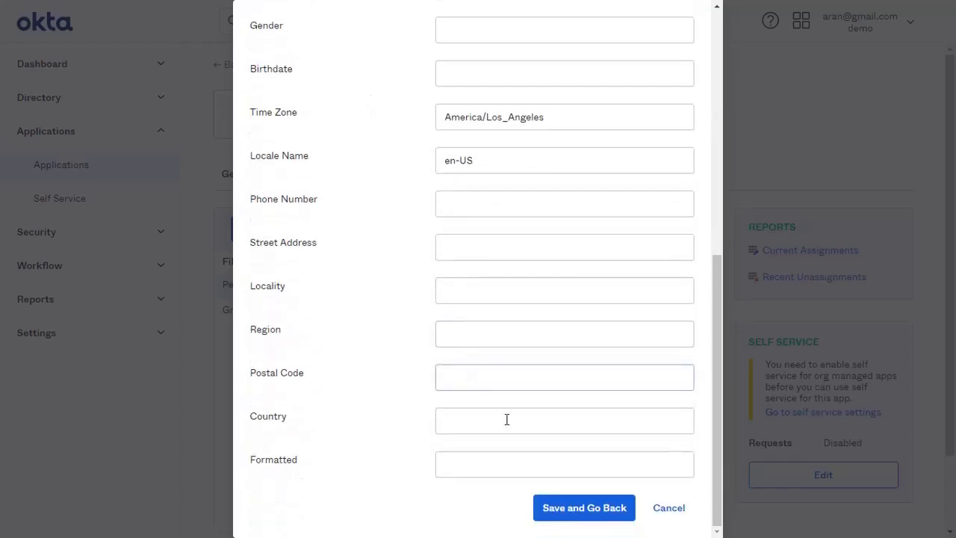
click(569, 511)
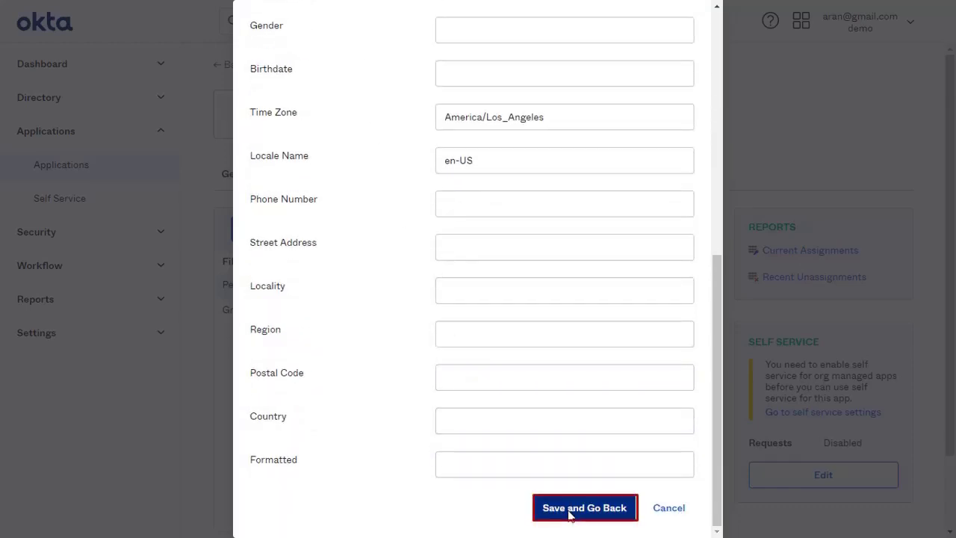
click(570, 511)
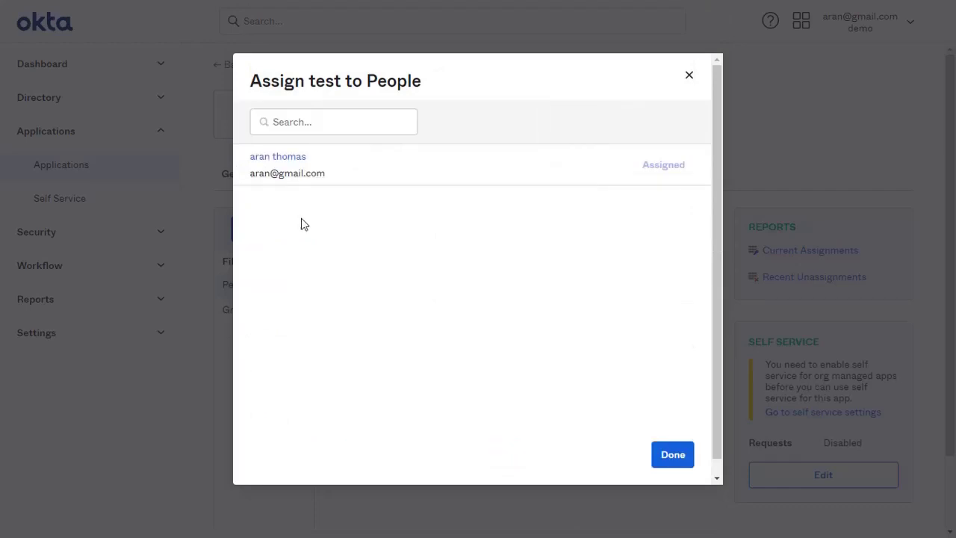
click(654, 456)
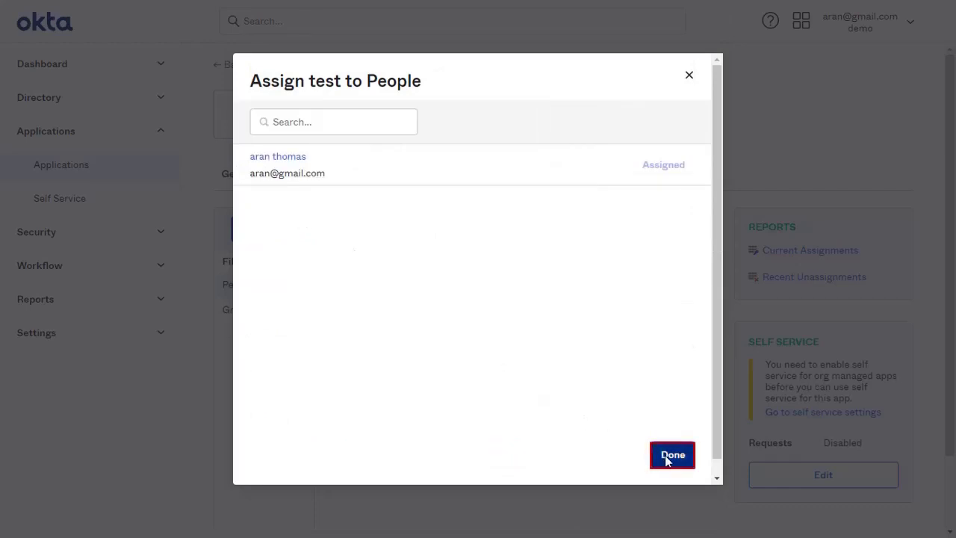
Copy the test app's Client ID from Okta into Drupal's Client ID field
click(668, 458)
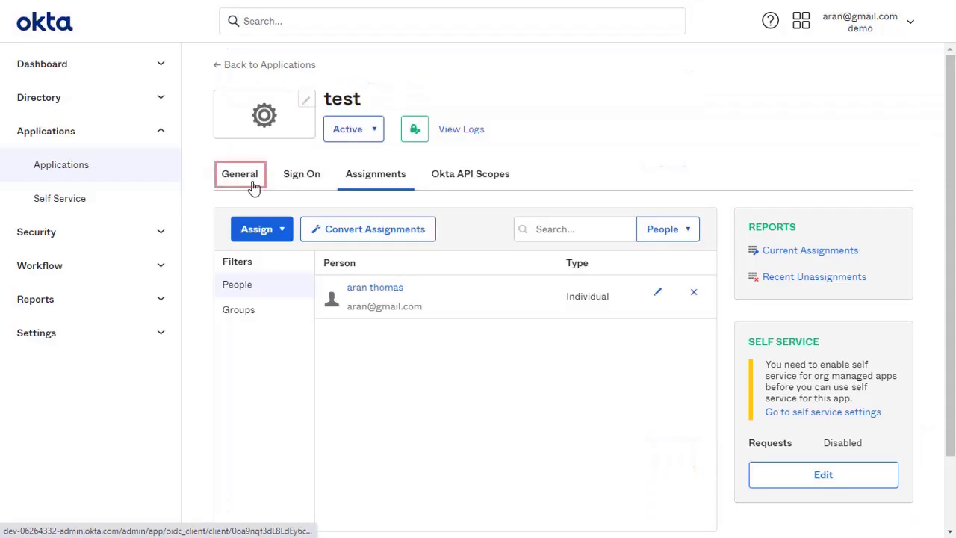
click(253, 185)
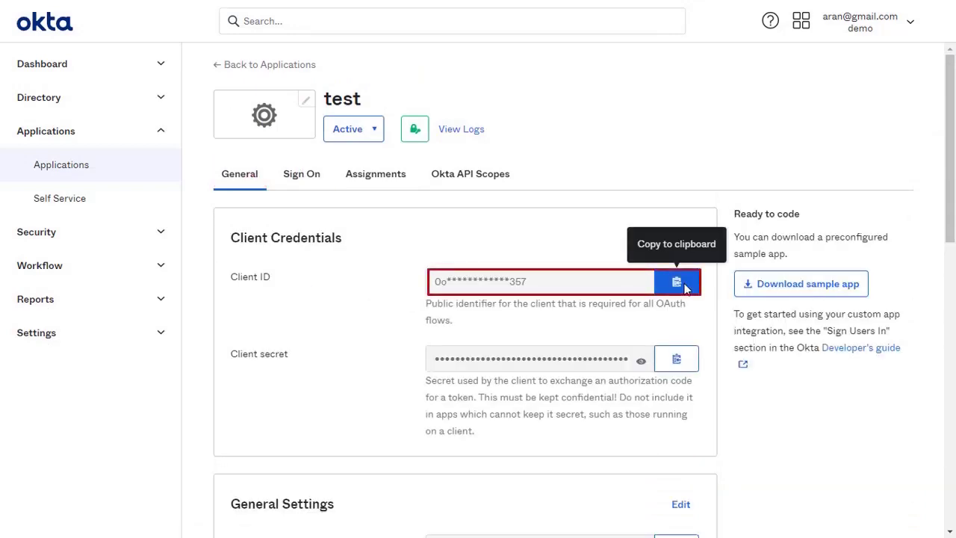
click(685, 285)
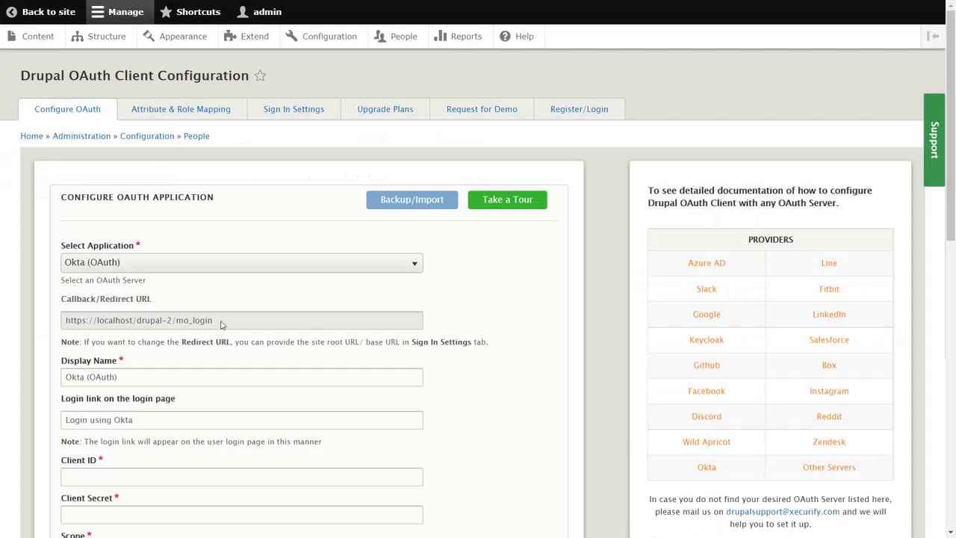
click(93, 475)
key(ctrl+v)
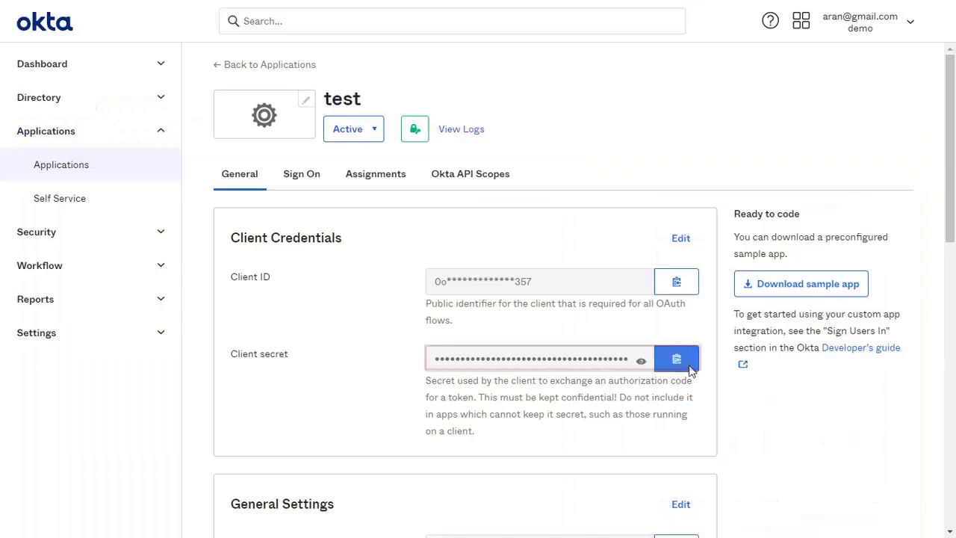
Copy the Client secret into Drupal's Client Secret field, then copy the Okta domain
click(688, 364)
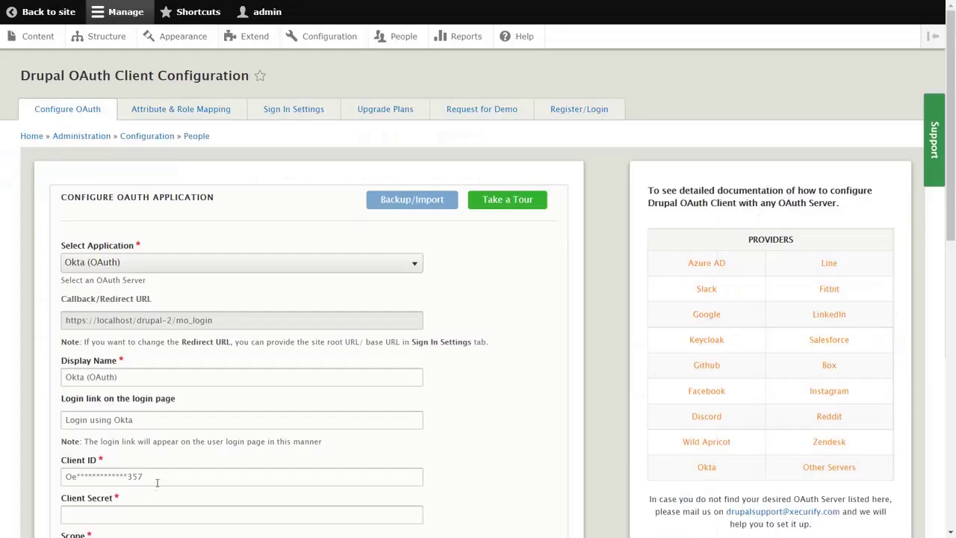
click(141, 512)
key(ctrl+v)
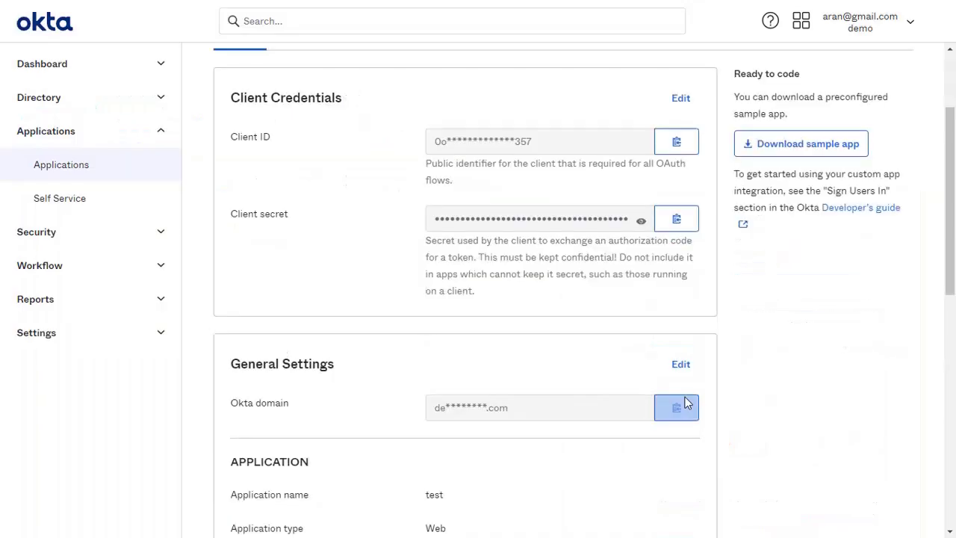
click(677, 409)
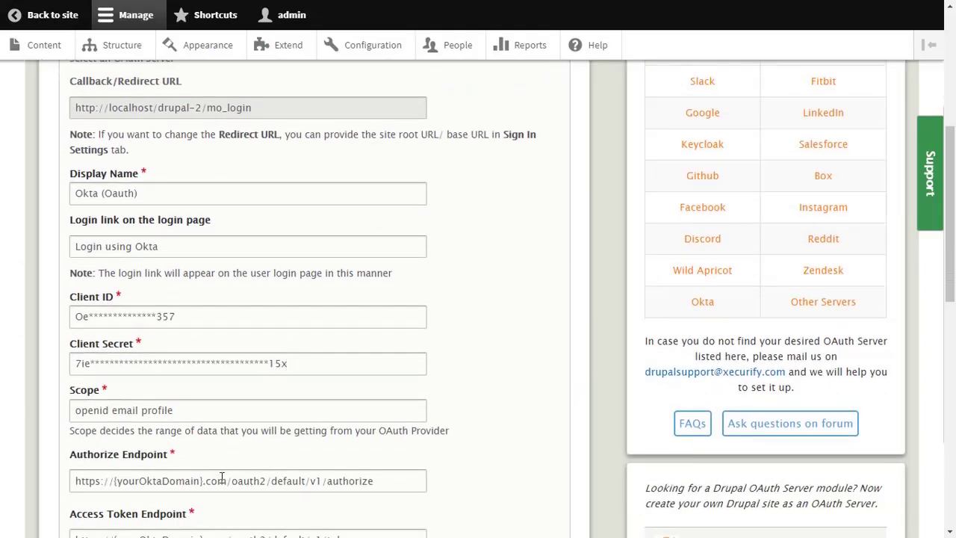
Replace {yourOktaDomain}.com with the Okta domain in the Authorize, Access Token and User Info endpoints
drag(114, 484, 230, 484)
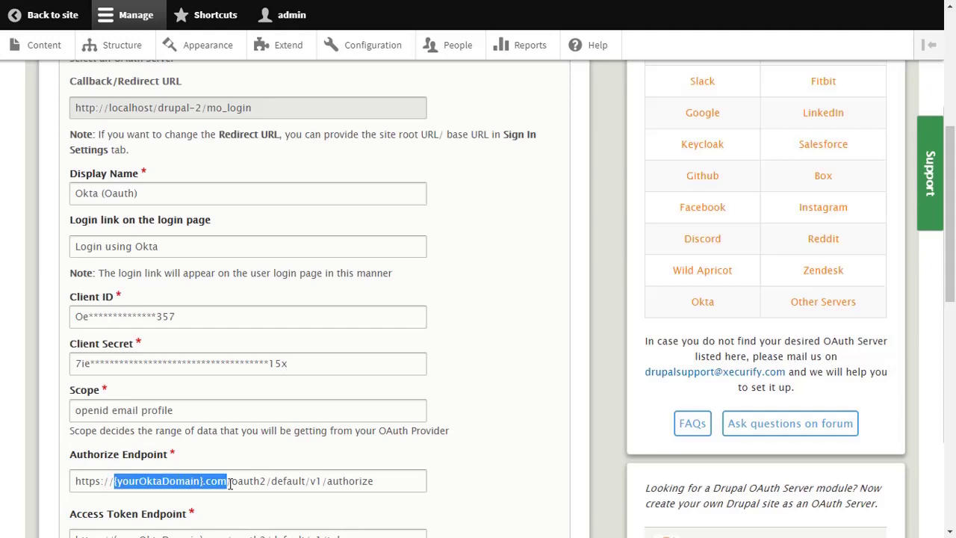
key(ctrl+v)
scroll(230, 484, down, 1)
drag(114, 470, 229, 471)
key(ctrl+v)
scroll(226, 470, down, 1)
drag(115, 459, 226, 458)
key(ctrl+v)
Save the OAuth client configuration and confirm the success message
scroll(224, 455, down, 2)
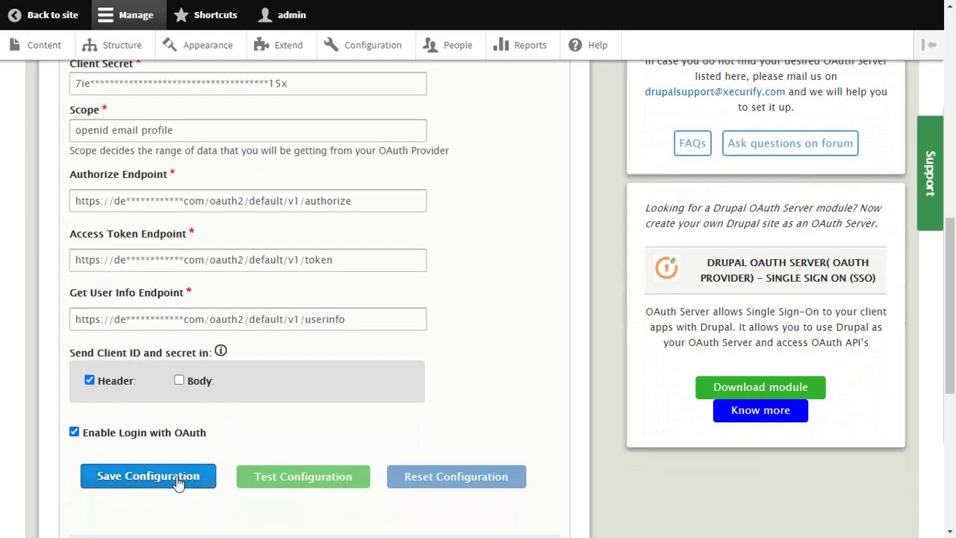
click(149, 480)
click(150, 480)
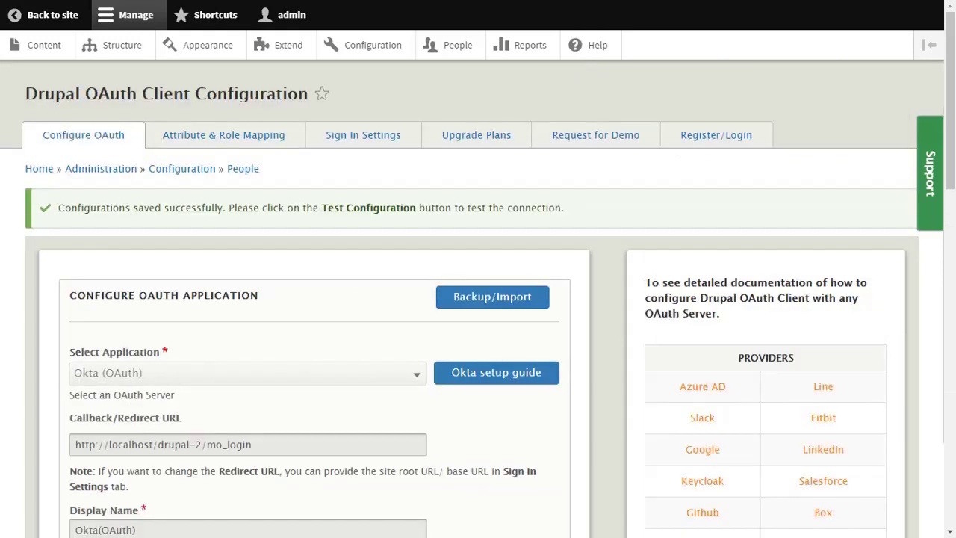
scroll(270, 177, down, 3)
scroll(270, 177, down, 2)
scroll(270, 177, down, 4)
scroll(270, 177, down, 1)
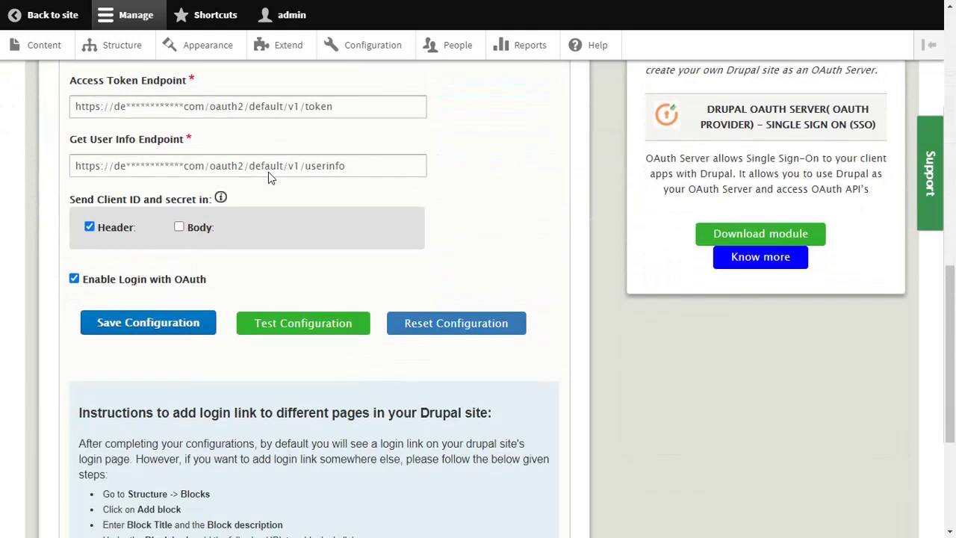
Run the Okta test configuration, review the returned attributes, and keep email as the email attribute
click(281, 325)
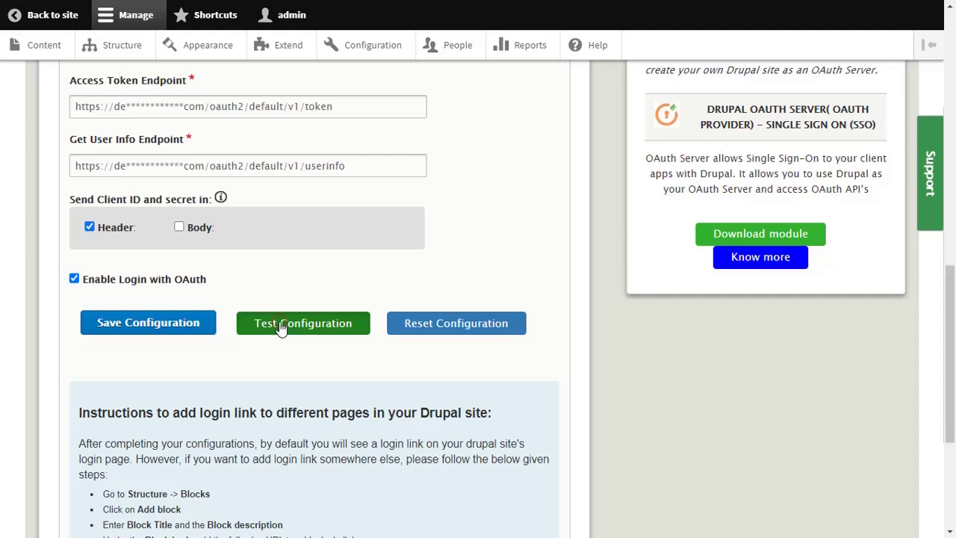
scroll(430, 167, down, 4)
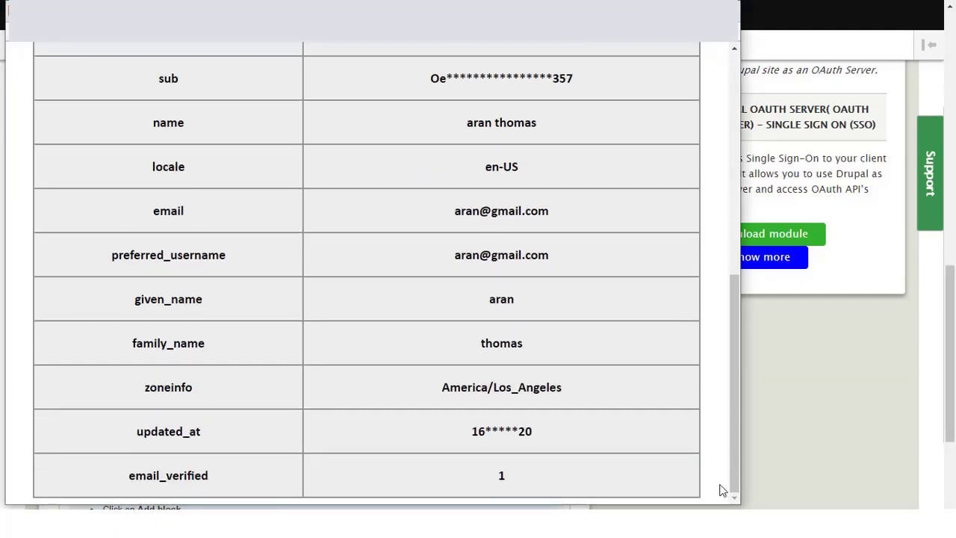
scroll(722, 490, up, 3)
scroll(713, 490, up, 2)
click(367, 422)
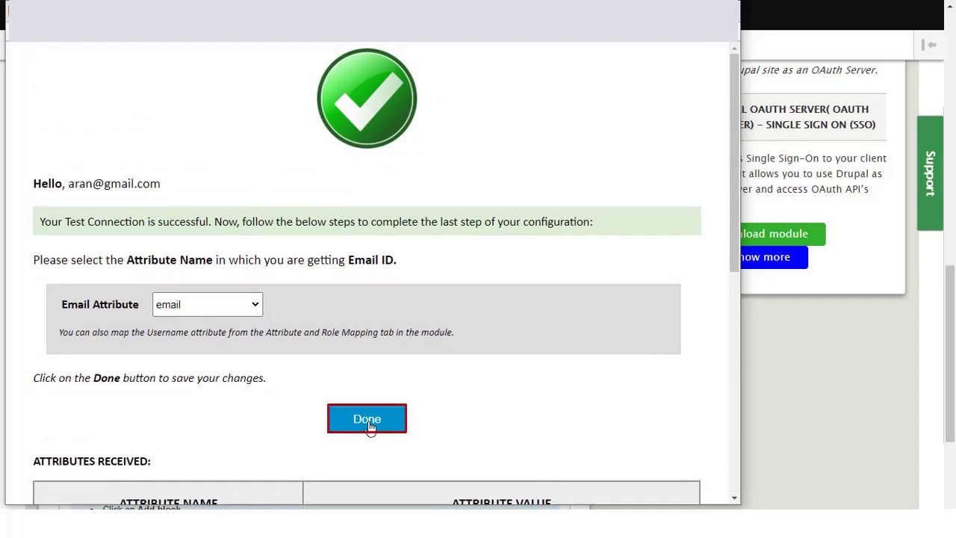
Map the username attribute to given_name, keeping email for email, and save the mapping
click(370, 427)
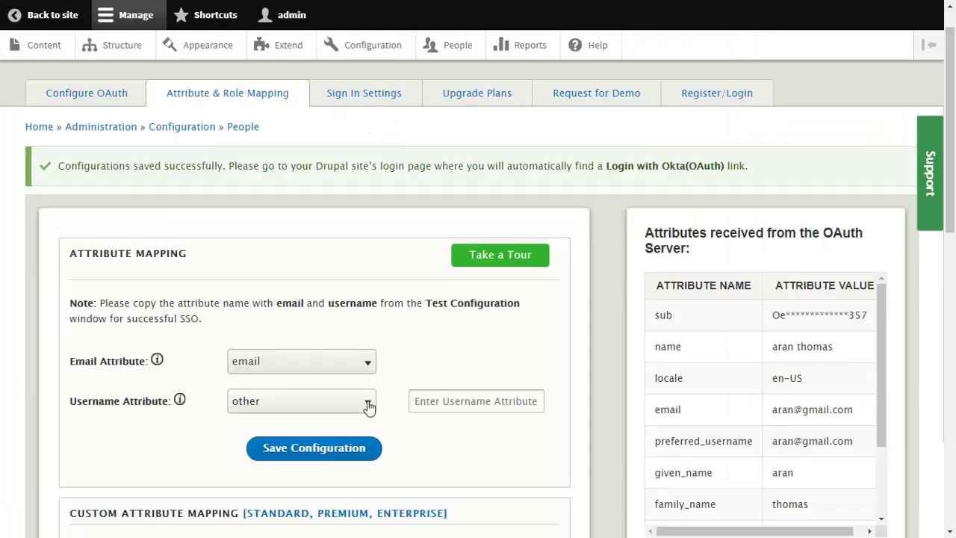
click(368, 405)
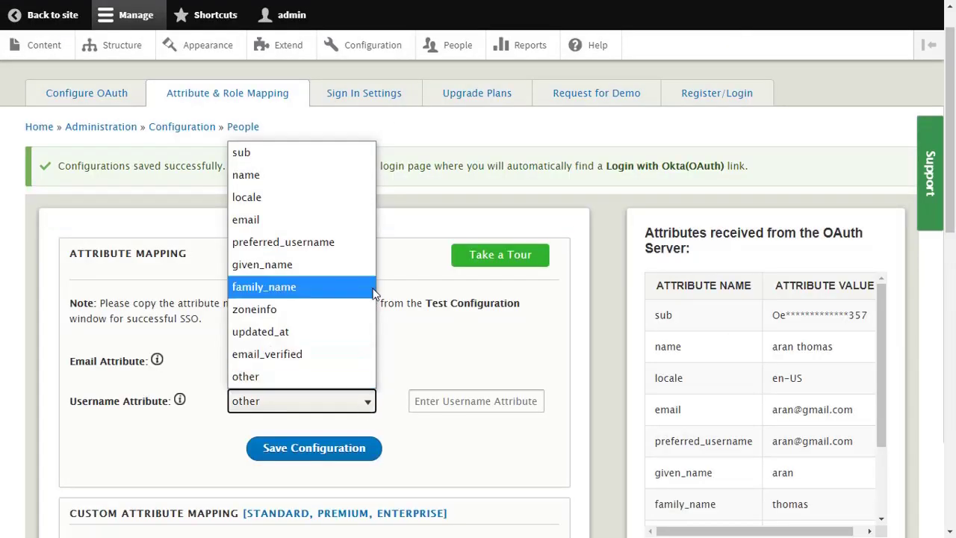
click(369, 264)
click(326, 451)
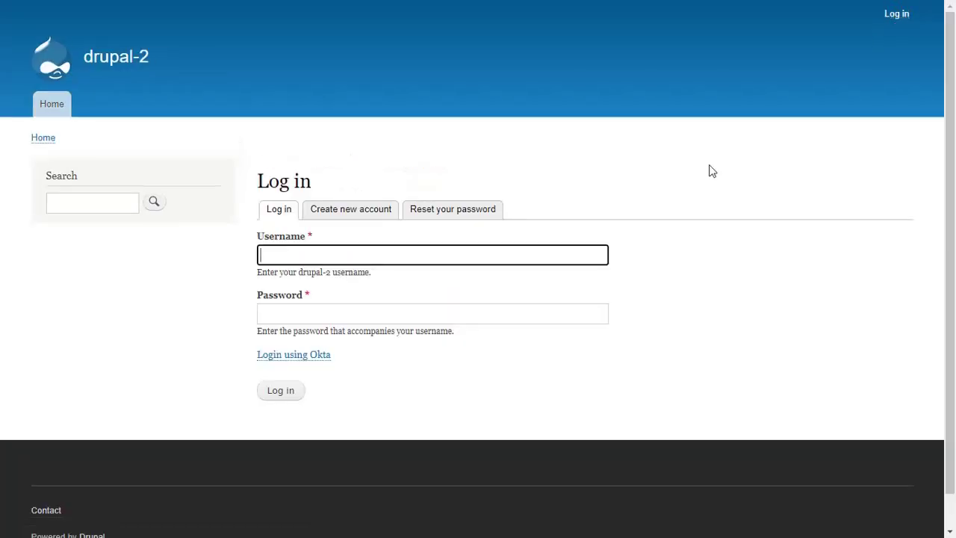
Choose 'Login using Okta' on the Drupal login page
click(305, 360)
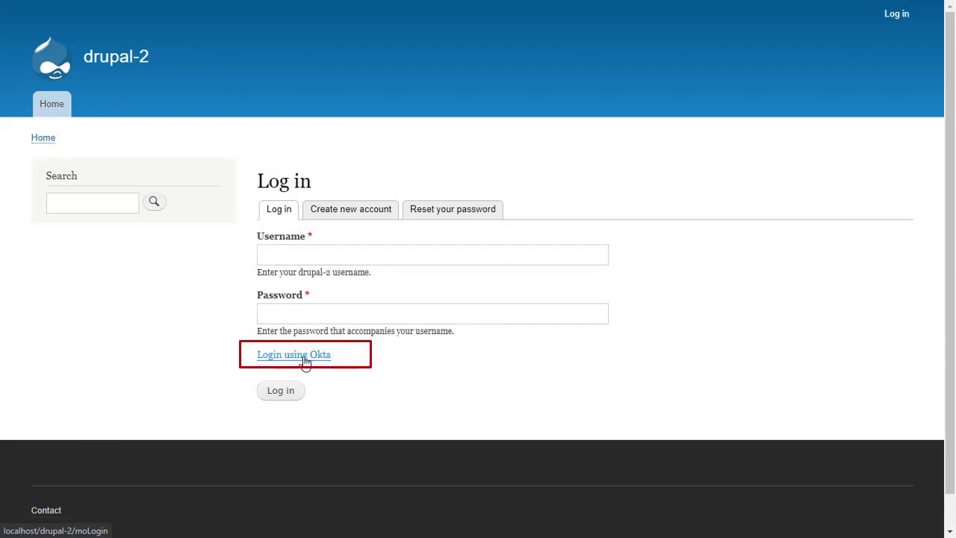
Sign in to Okta with the user's e-mail address and password, returning logged in to Drupal
click(304, 360)
click(378, 284)
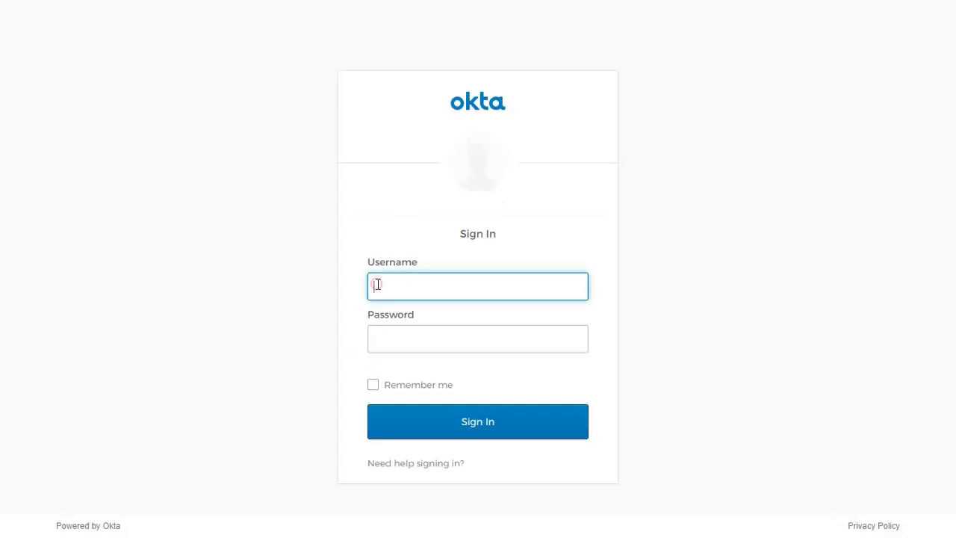
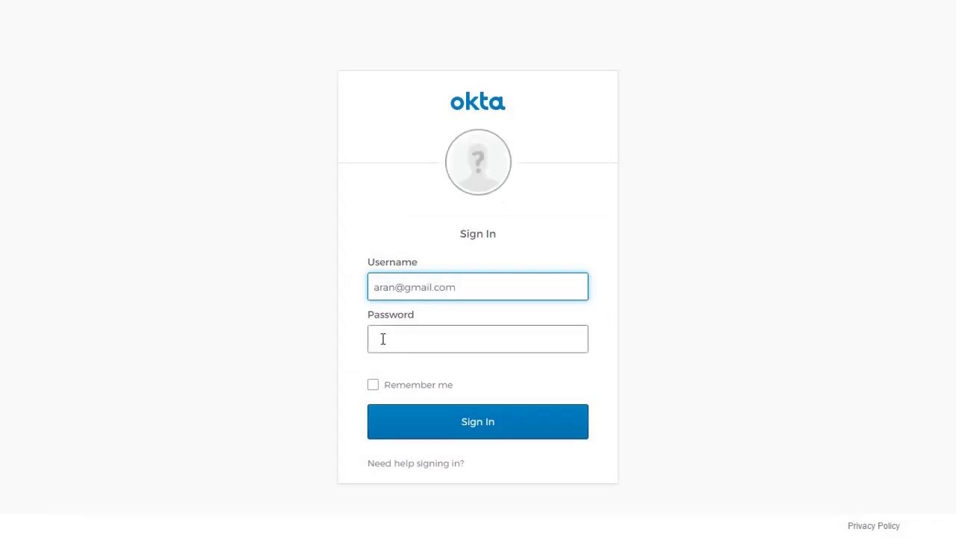
click(382, 342)
text(•••••••)
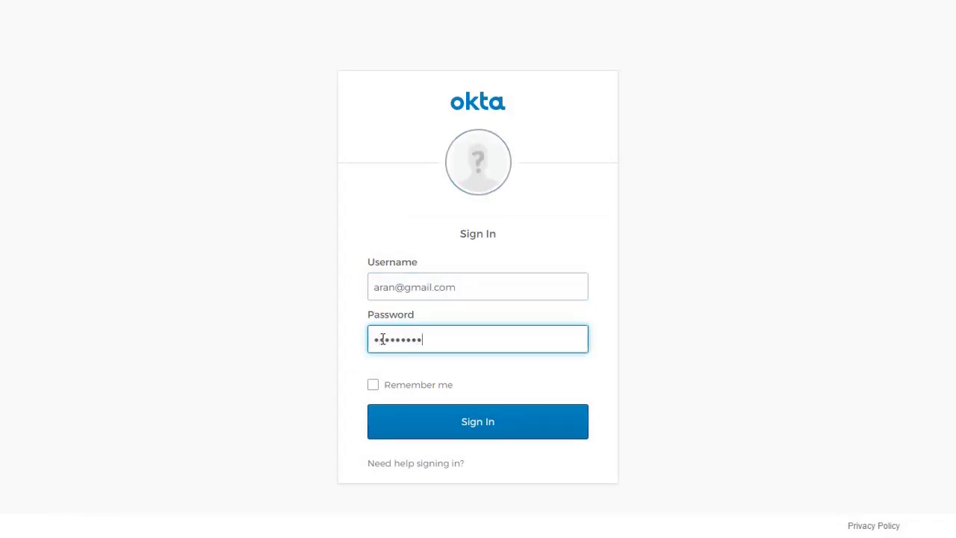
click(476, 426)
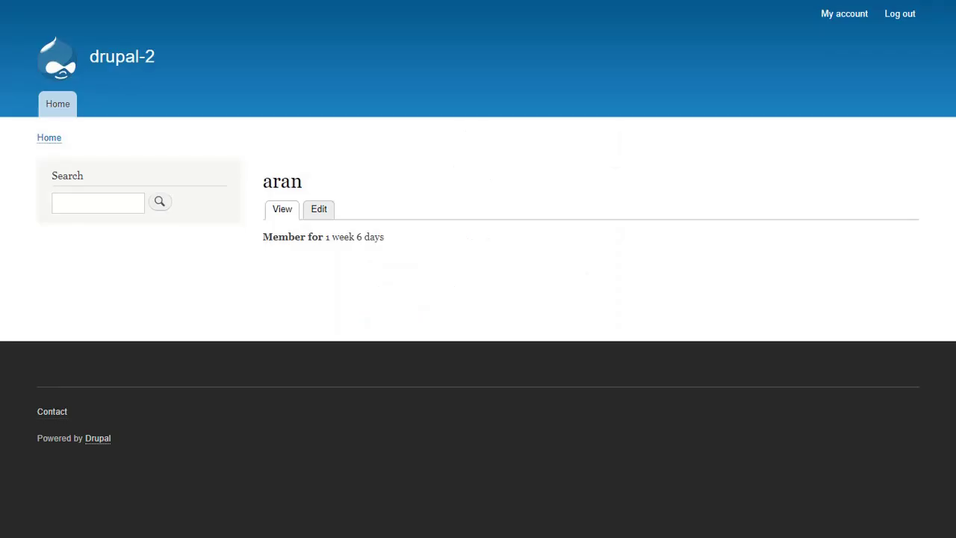